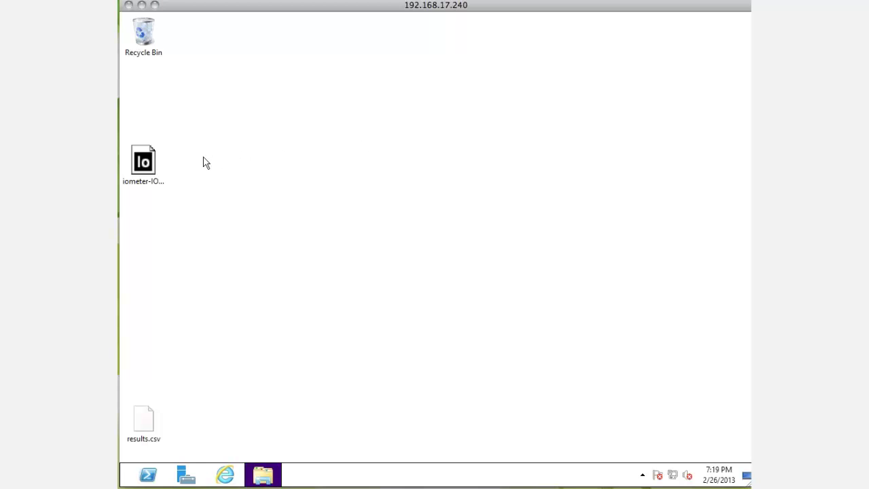
- Open the Iometer configuration file from the desktop, select the manager under All Managers, and review its disk targets and workers
left_click(148, 168)
double_click(148, 169)
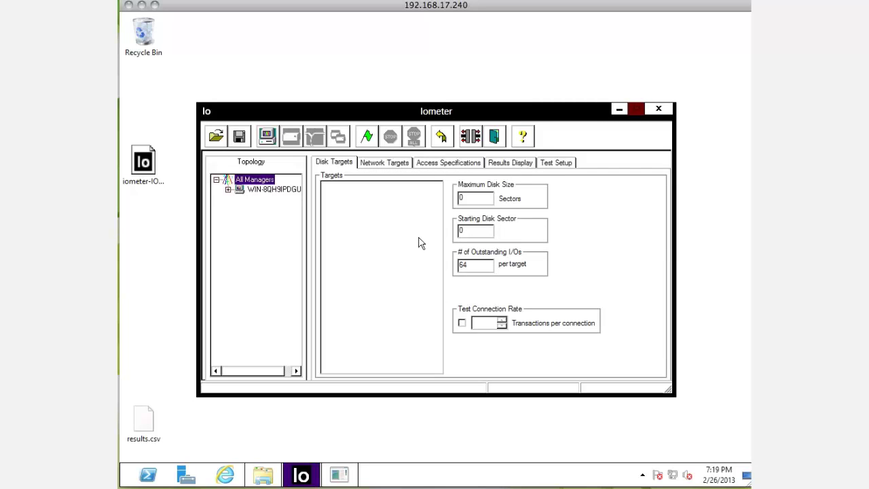
left_click(268, 189)
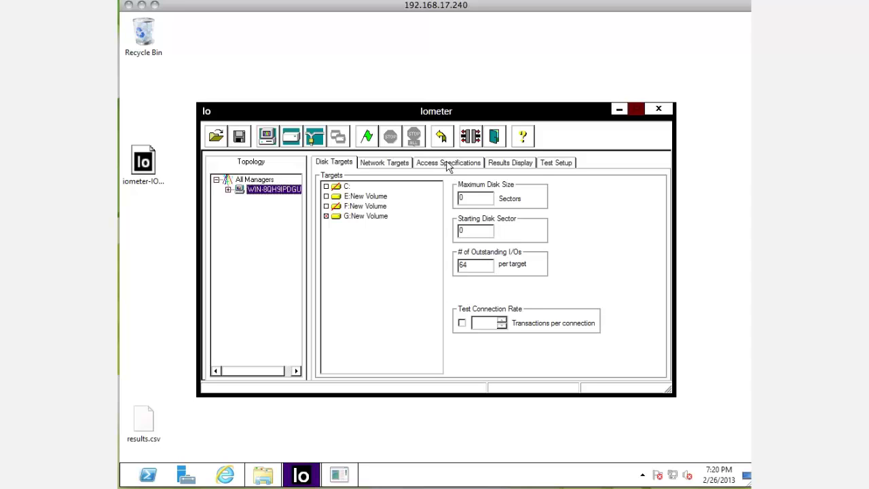
left_click(228, 190)
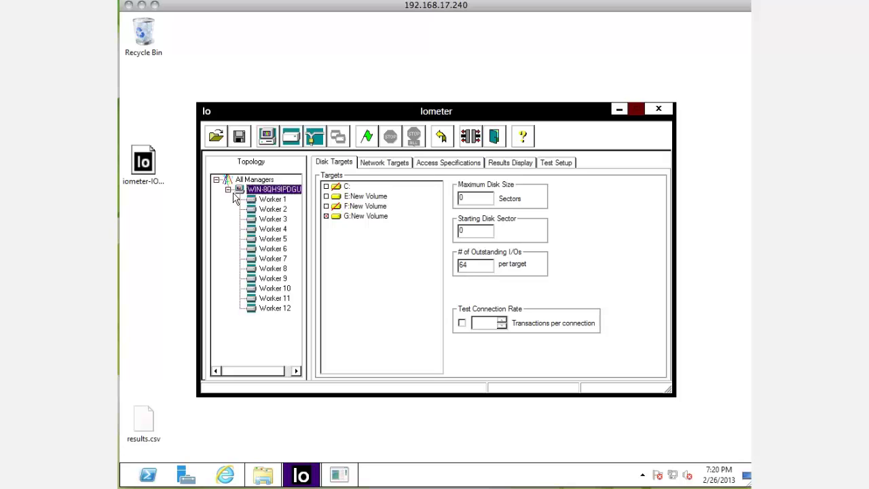
left_click(228, 190)
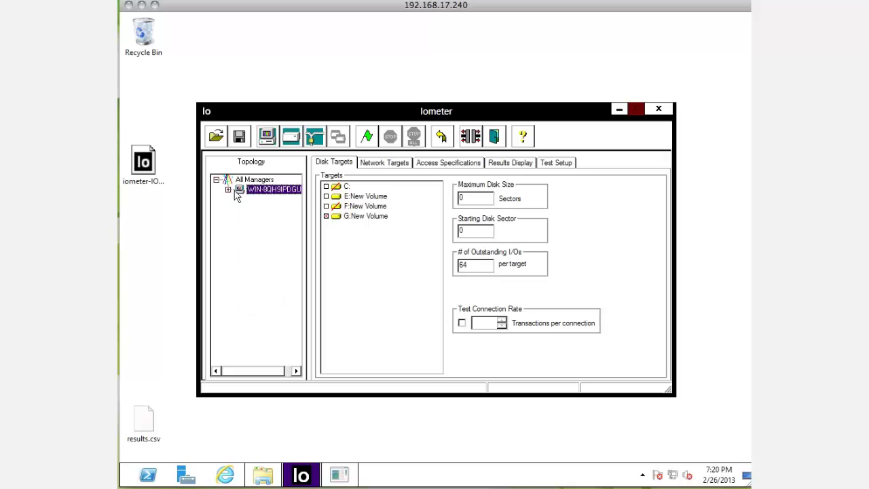
- Assign the "512B; 50% Read; 100% random" access specification to the manager and remove the assigned 2K one
left_click(446, 166)
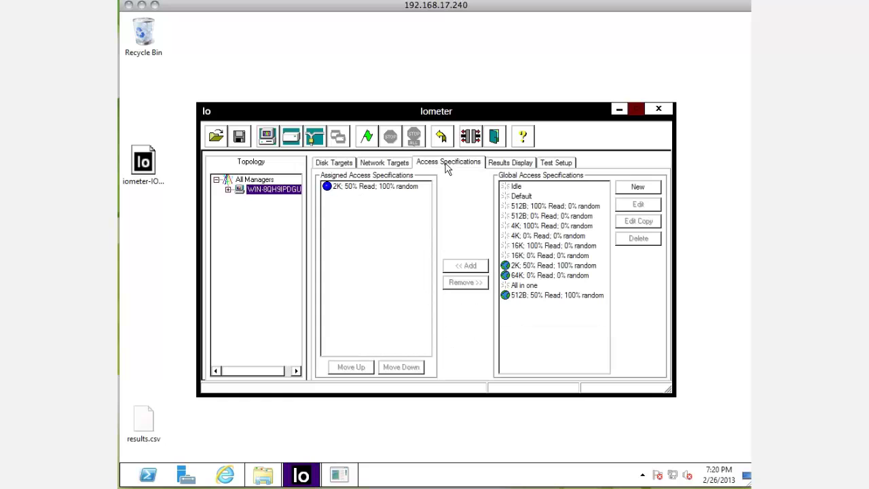
left_click(536, 297)
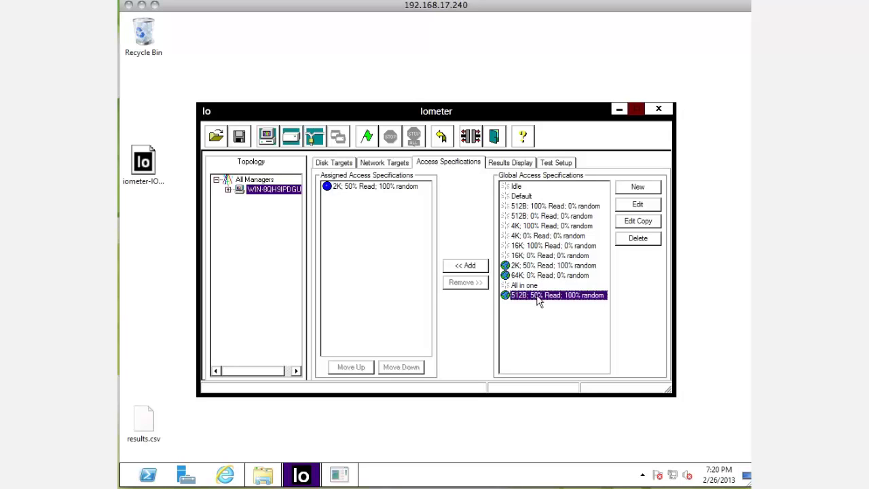
left_click(467, 267)
left_click(357, 188)
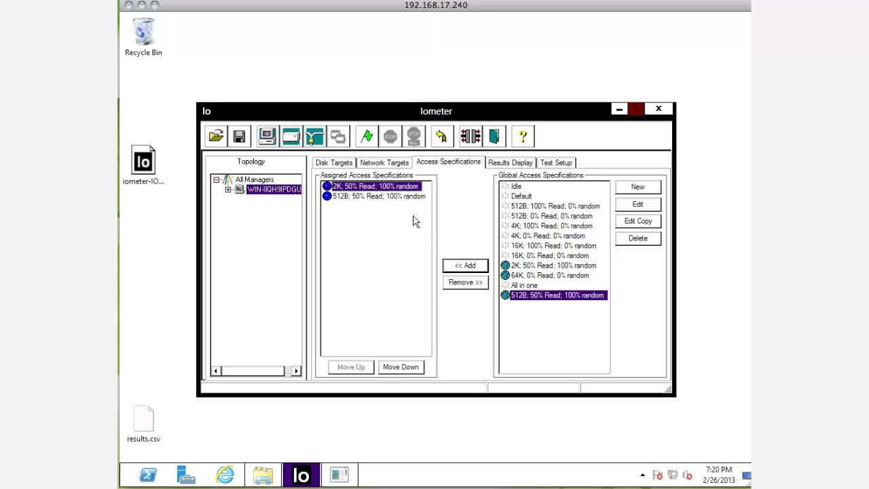
left_click(465, 284)
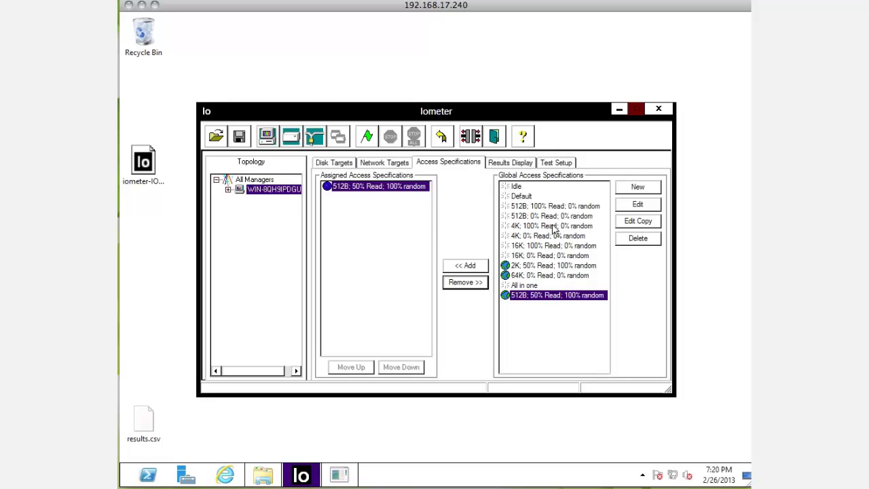
- Run the 512B random test on G:New Volume with live results shown, saving to results.csv on the Desktop, and stop it
left_click(512, 165)
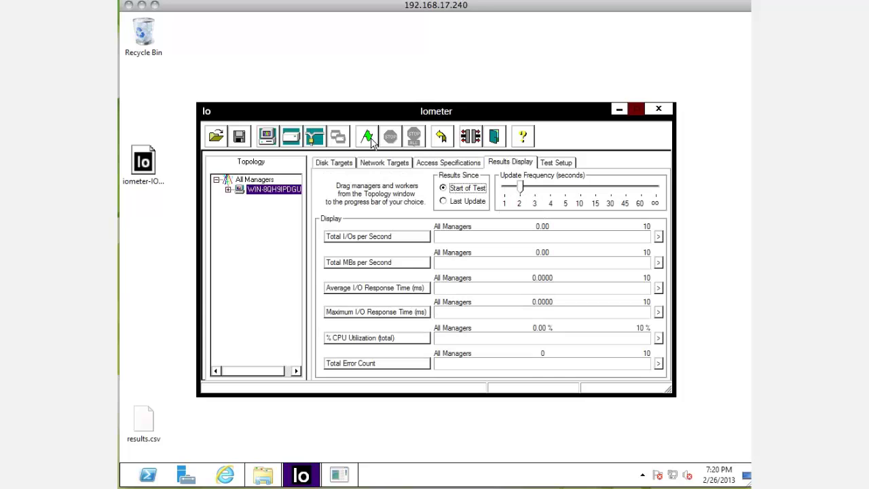
left_click(373, 142)
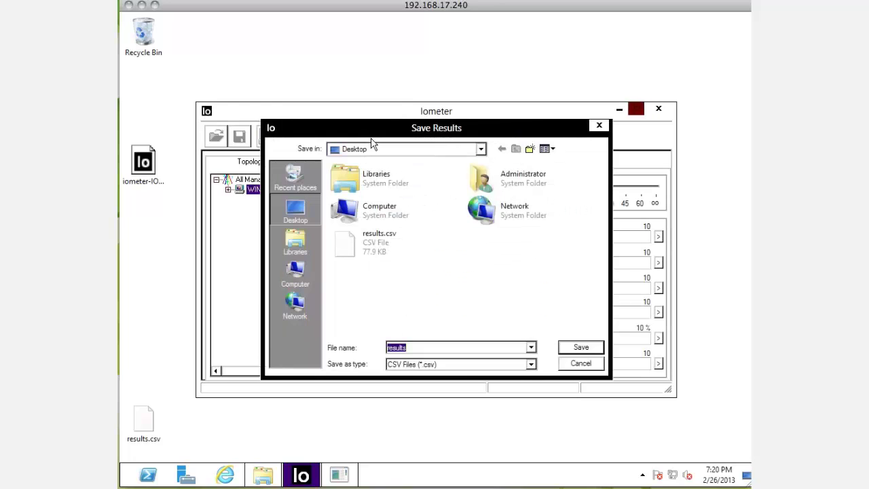
left_click(588, 348)
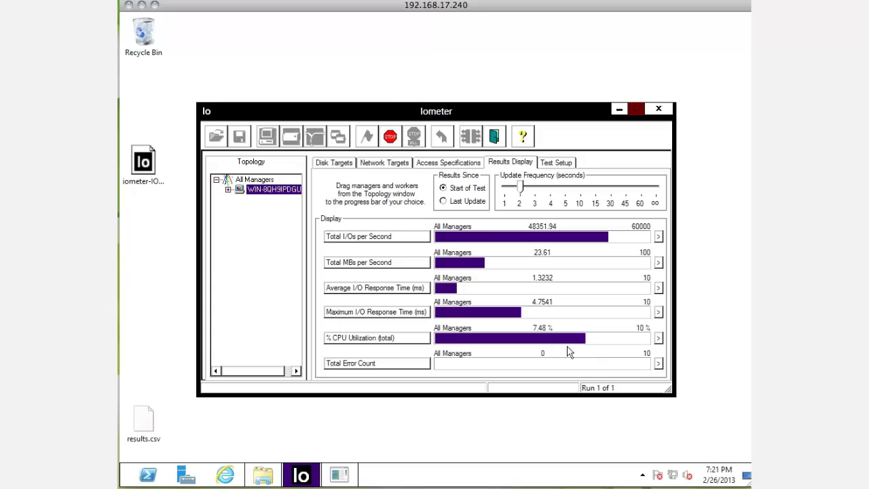
left_click(390, 138)
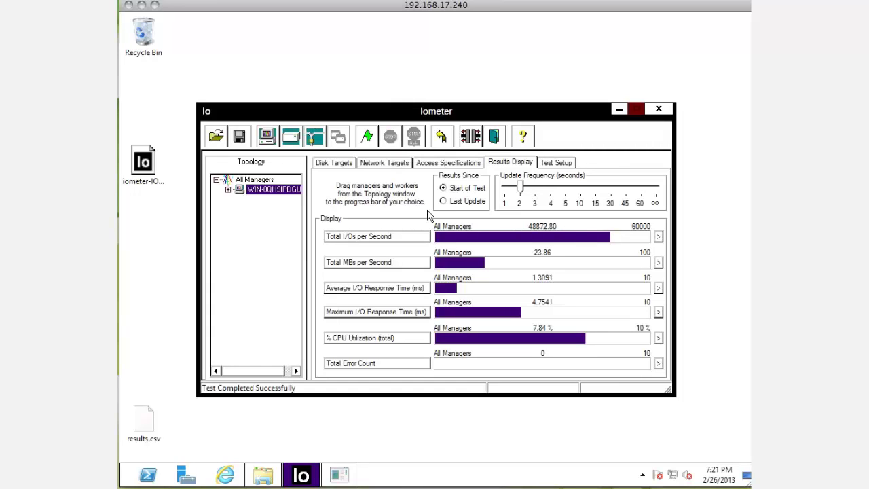
- Make E:New Volume the disk target instead of G: and check the assigned access specification
left_click(343, 163)
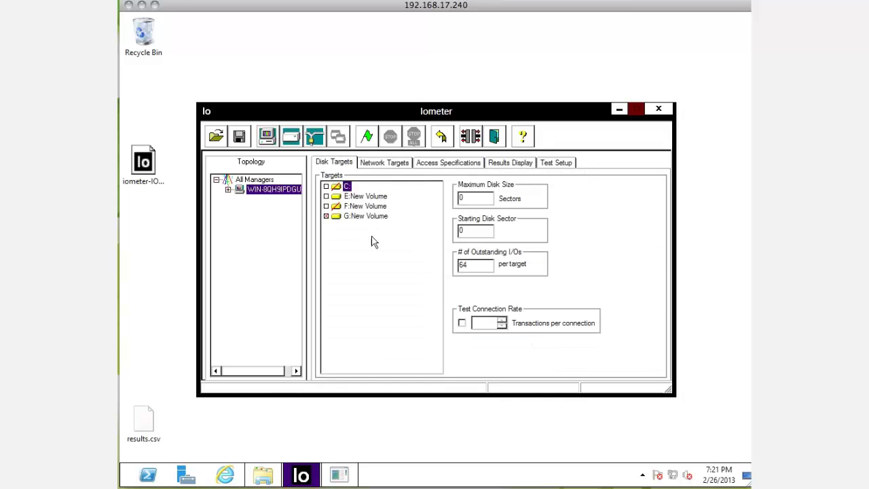
left_click(326, 196)
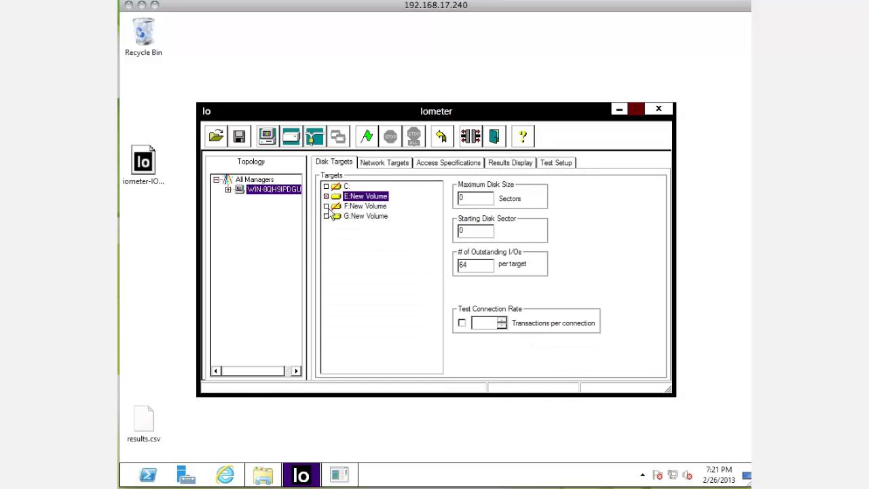
left_click(447, 167)
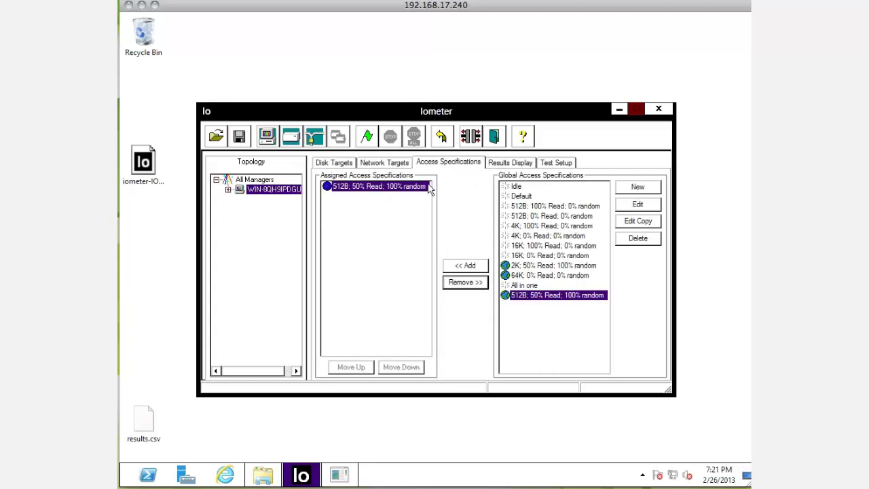
- Run the 512B random test on E:New Volume, saving to results.csv on the Desktop, and stop it after viewing the live results
left_click(511, 163)
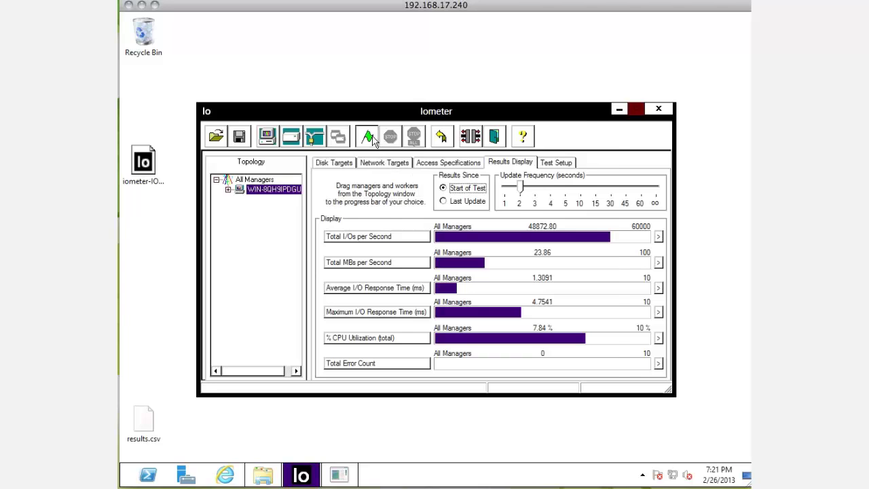
left_click(367, 138)
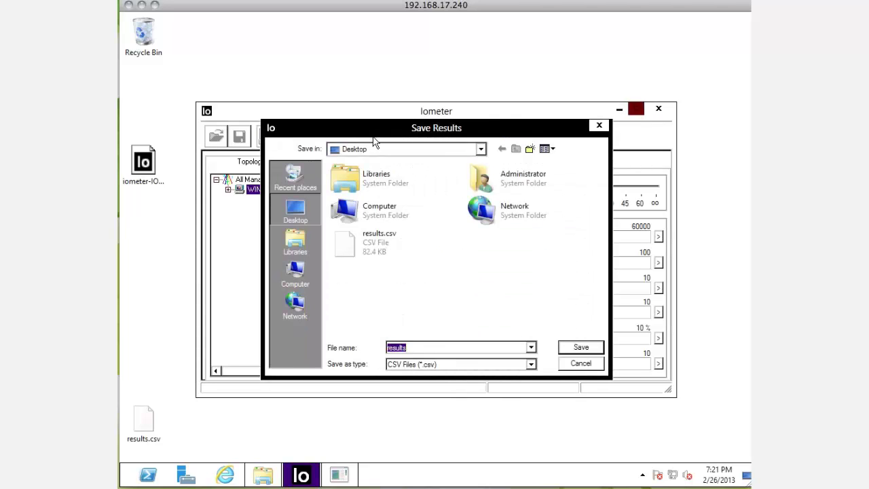
left_click(581, 349)
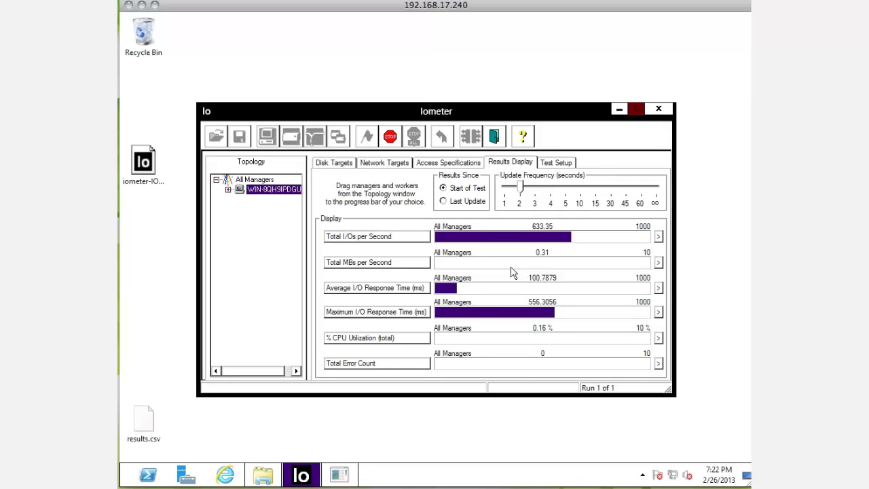
left_click(389, 137)
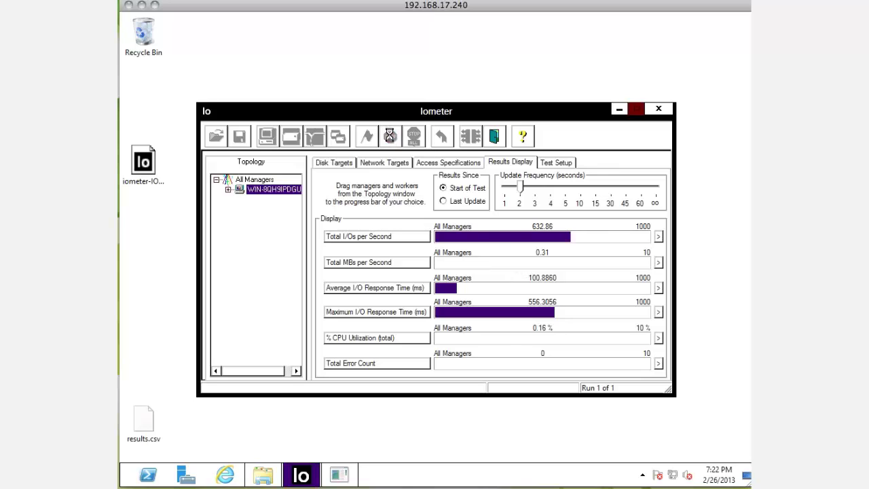
- Retarget the test to G:New Volume, run it again with results saved to results.csv, and stop it
left_click(340, 165)
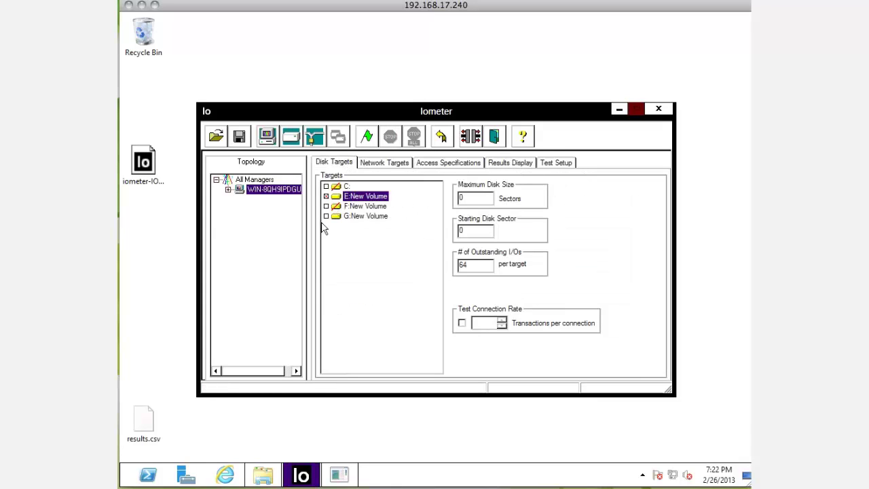
left_click(327, 216)
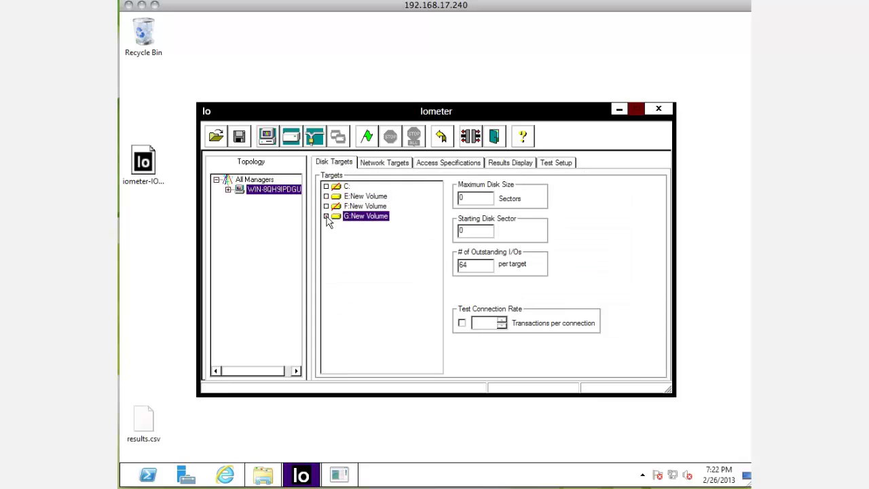
left_click(500, 166)
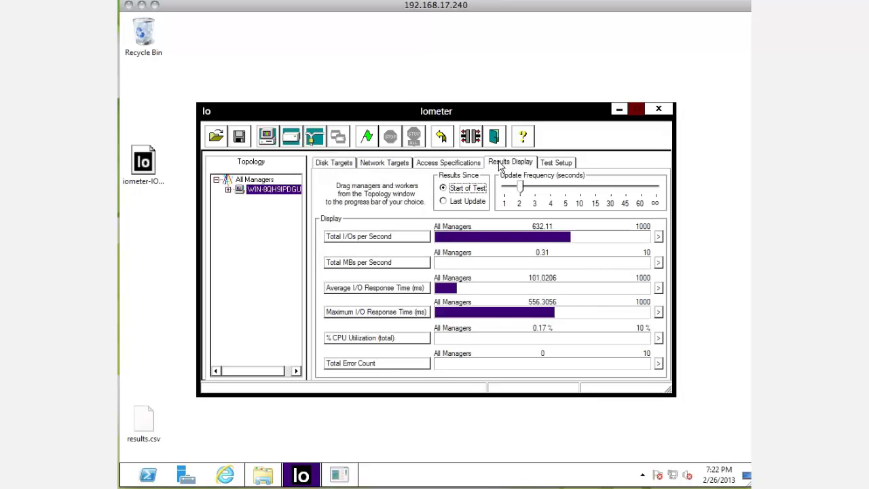
left_click(367, 136)
left_click(581, 346)
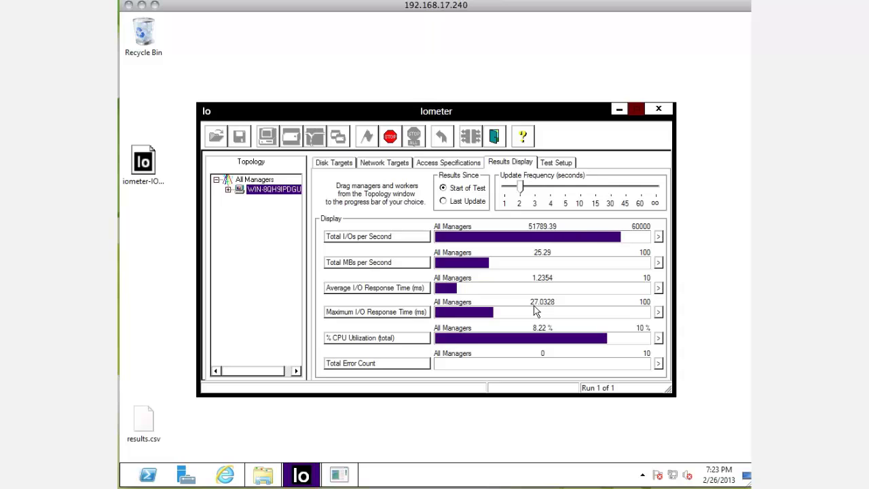
left_click(389, 140)
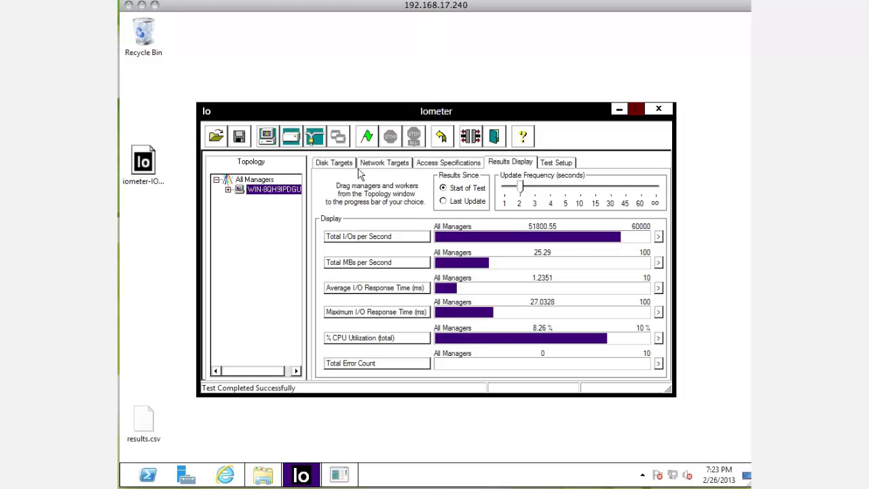
- Set E:New Volume as the disk target and replace the assigned 512B access specification with "64K; 0% Read; 0% random"
left_click(337, 167)
left_click(327, 196)
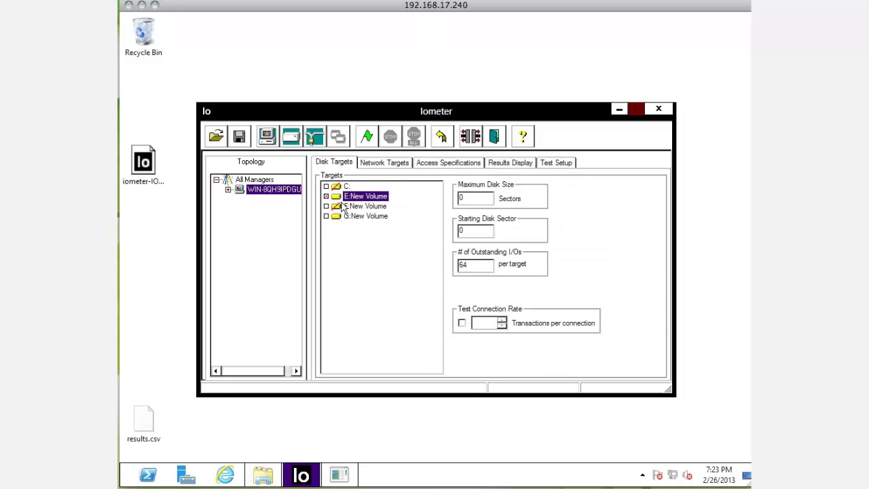
left_click(465, 164)
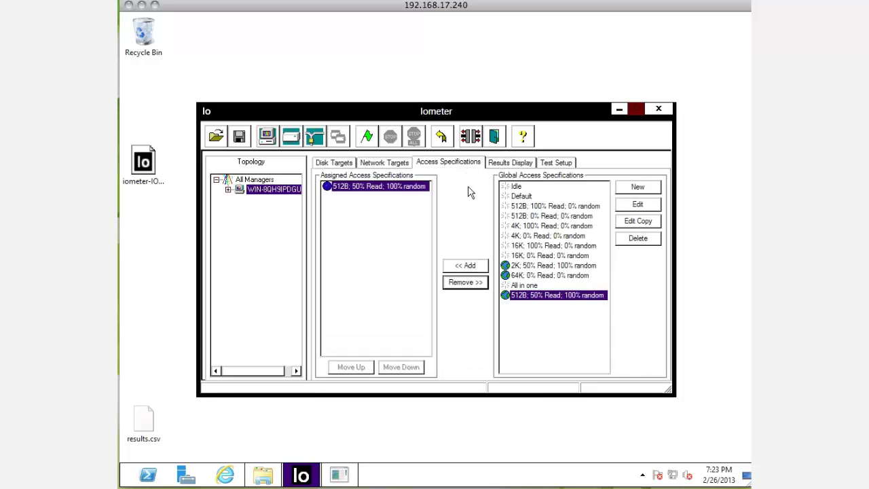
left_click(533, 276)
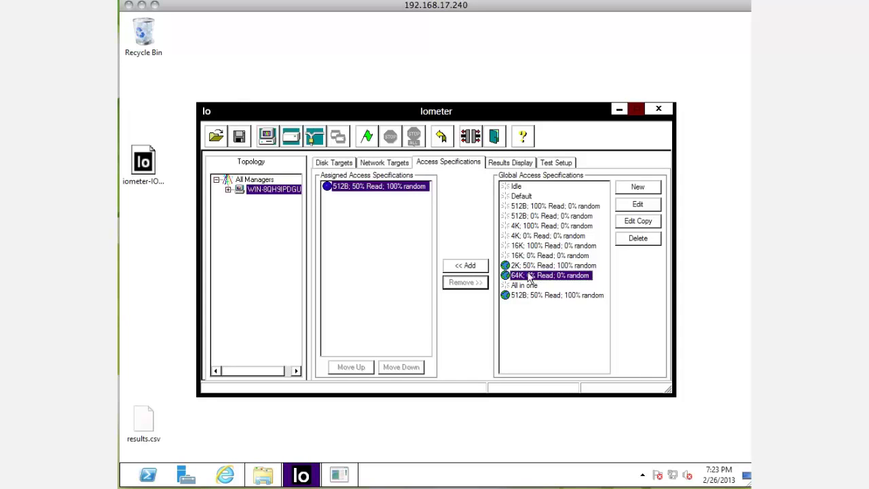
left_click(467, 267)
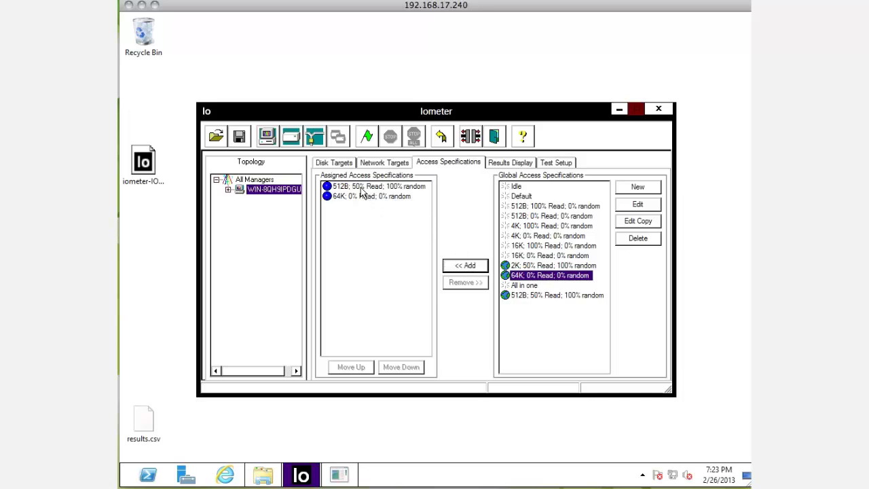
left_click(365, 186)
left_click(470, 282)
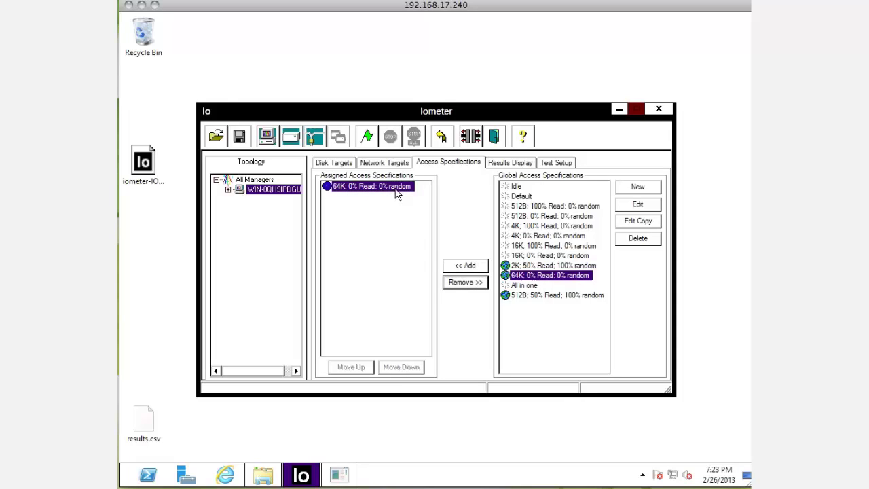
- Run the 64K sequential write test on E:New Volume, saving to results.csv on the Desktop, and stop it
left_click(506, 166)
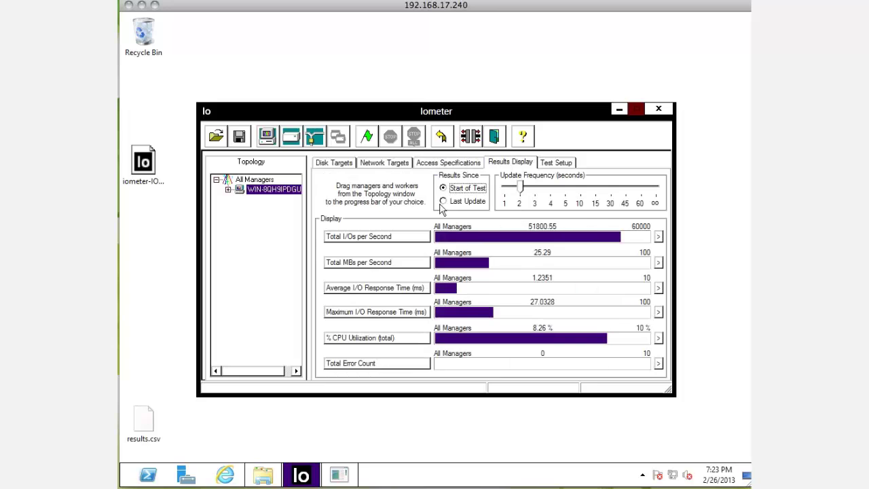
left_click(372, 140)
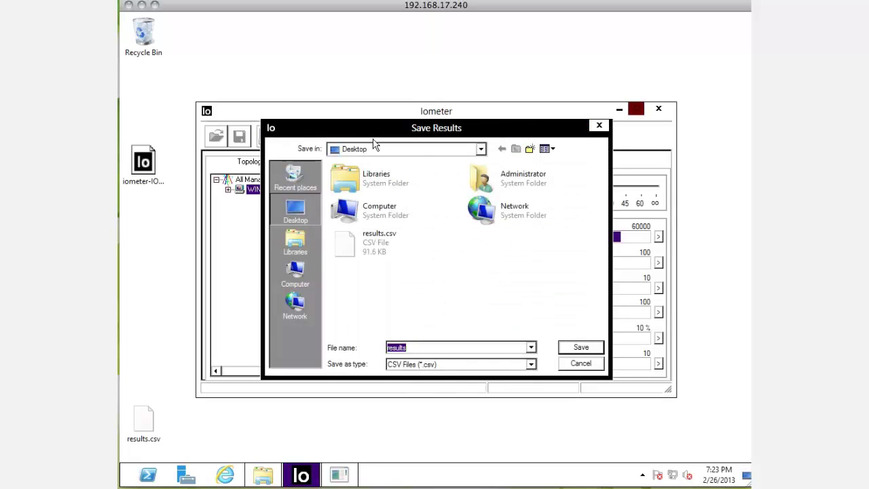
left_click(588, 348)
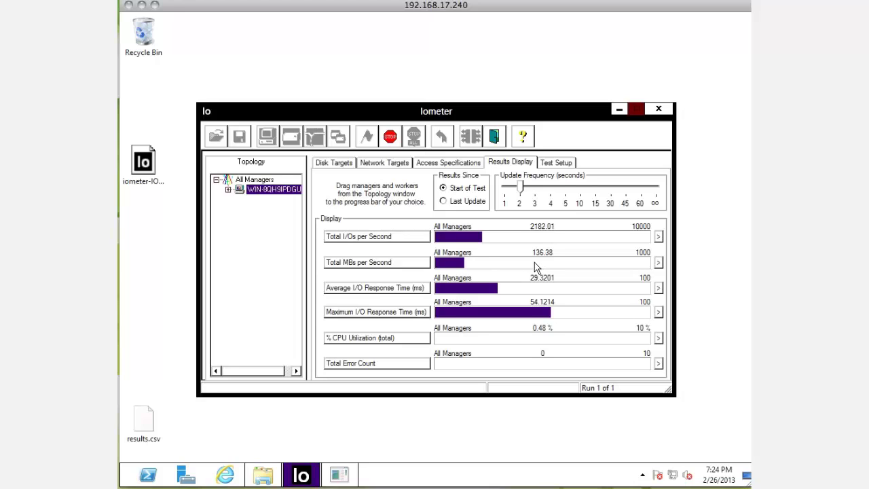
left_click(389, 144)
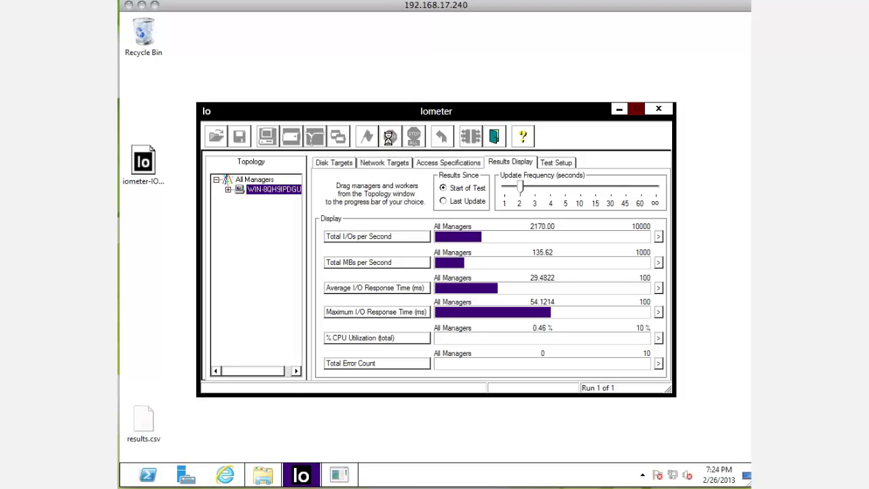
- Switch the disk target from E: to G:New Volume for the 64K test
left_click(338, 165)
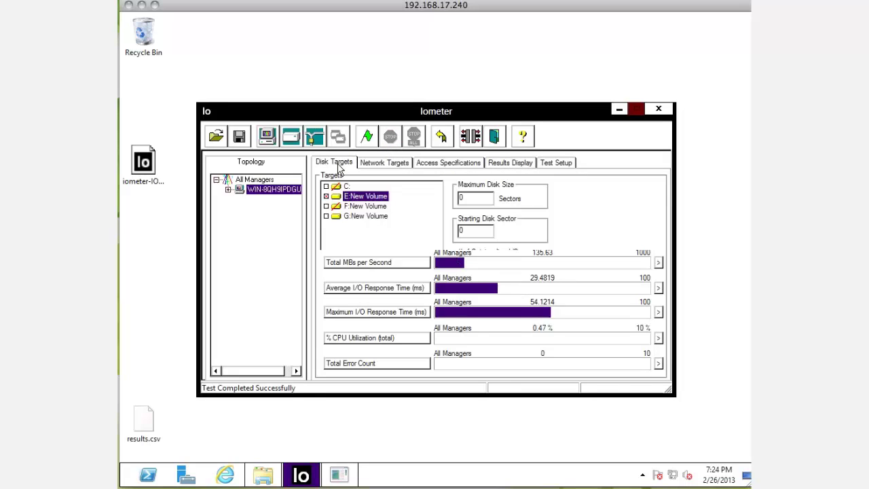
left_click(329, 216)
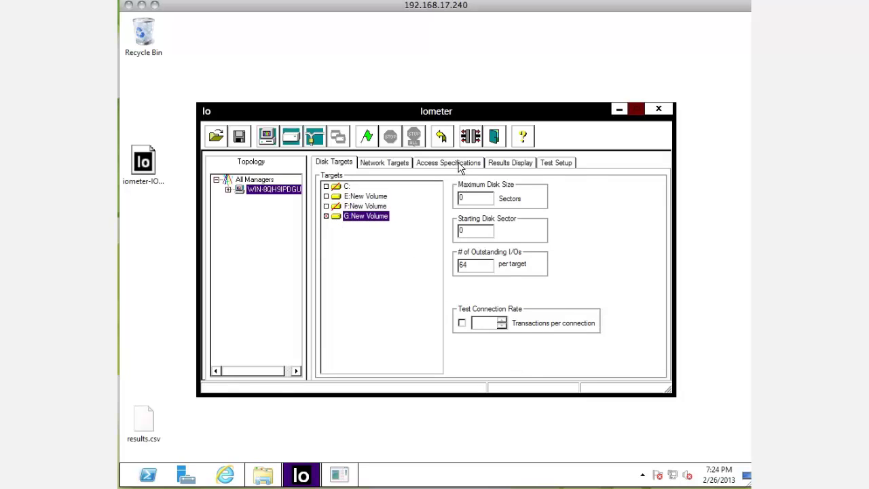
- Run the 64K sequential write test on G:New Volume, saving to results.csv on the Desktop, and stop it
left_click(506, 165)
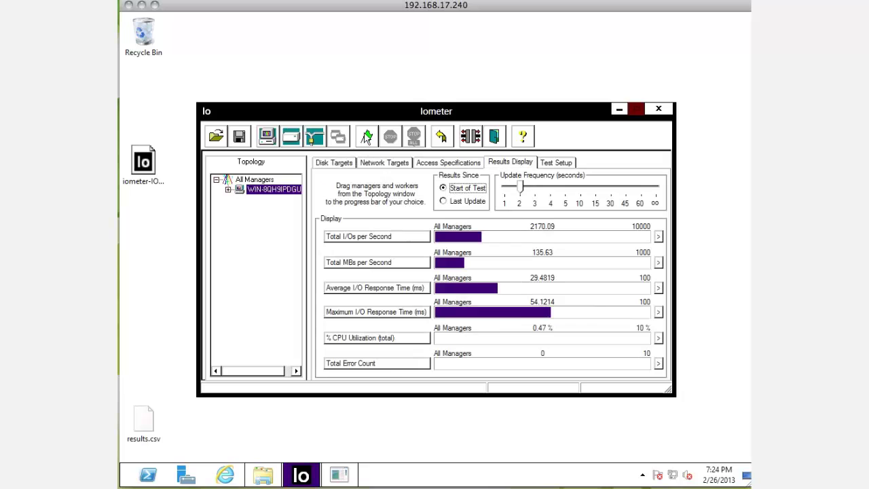
left_click(366, 136)
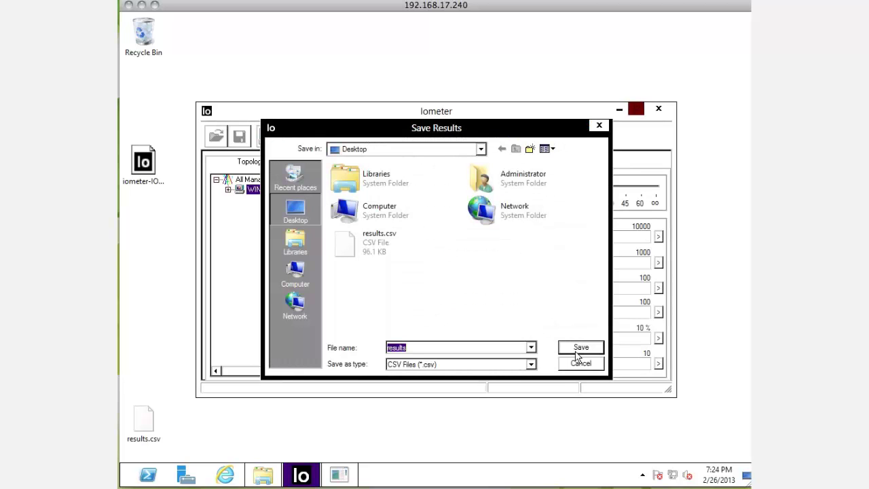
left_click(578, 349)
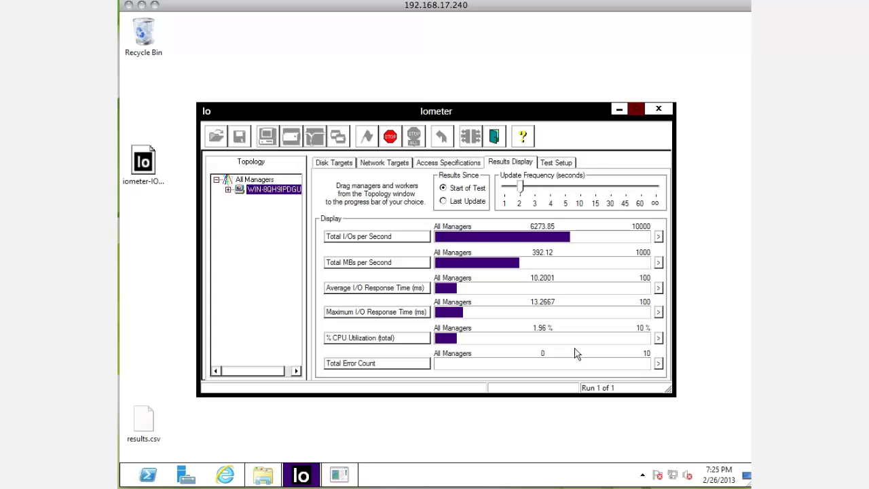
left_click(397, 136)
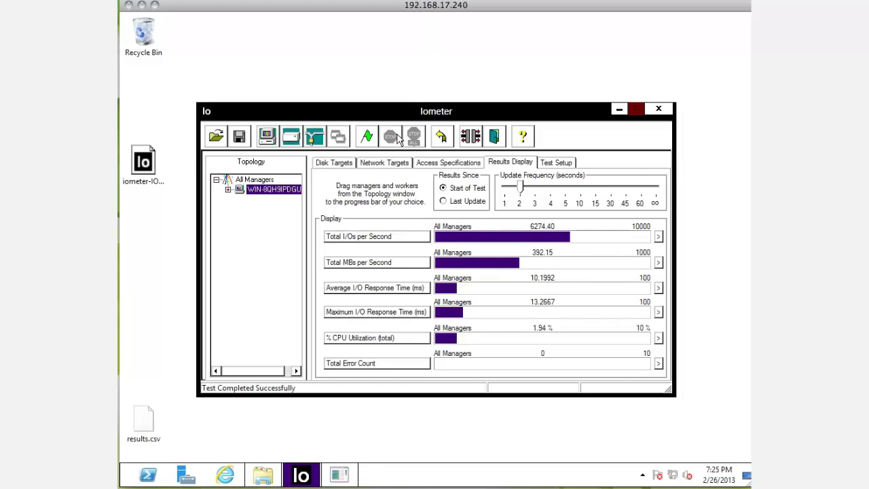
- Replace the assigned 64K access specification with "2K; 50% Read; 100% random"
left_click(461, 167)
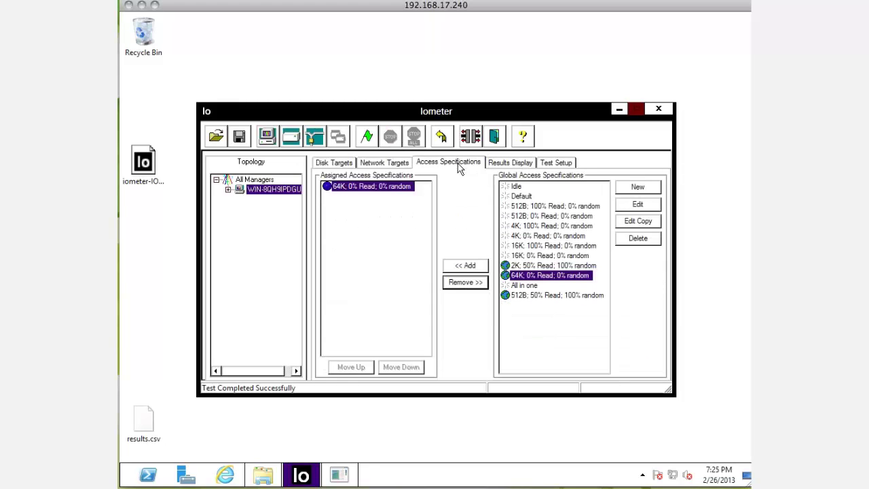
left_click(530, 266)
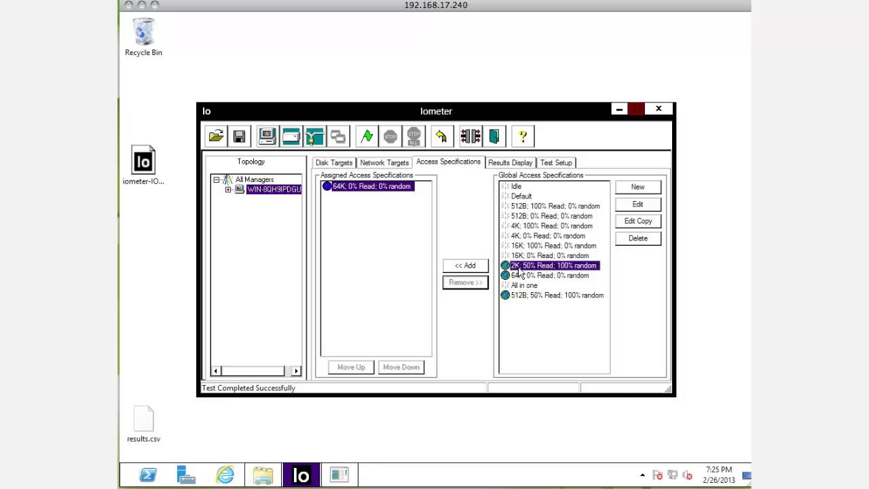
left_click(471, 265)
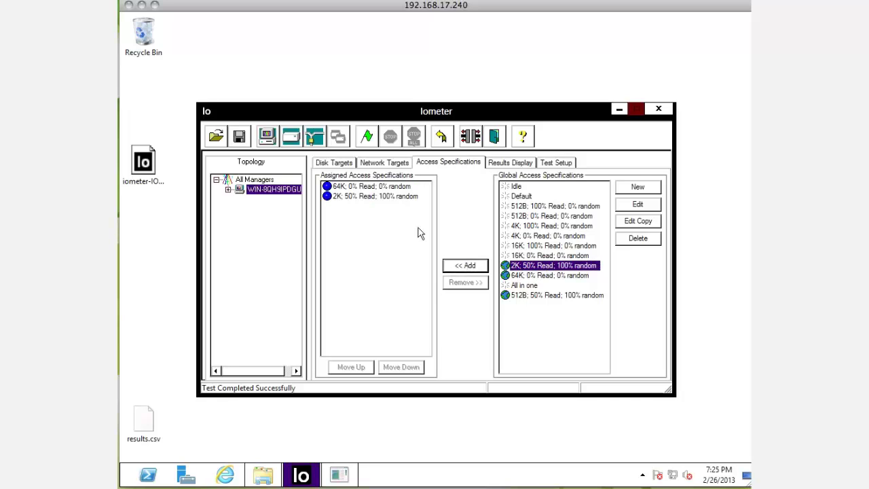
left_click(356, 188)
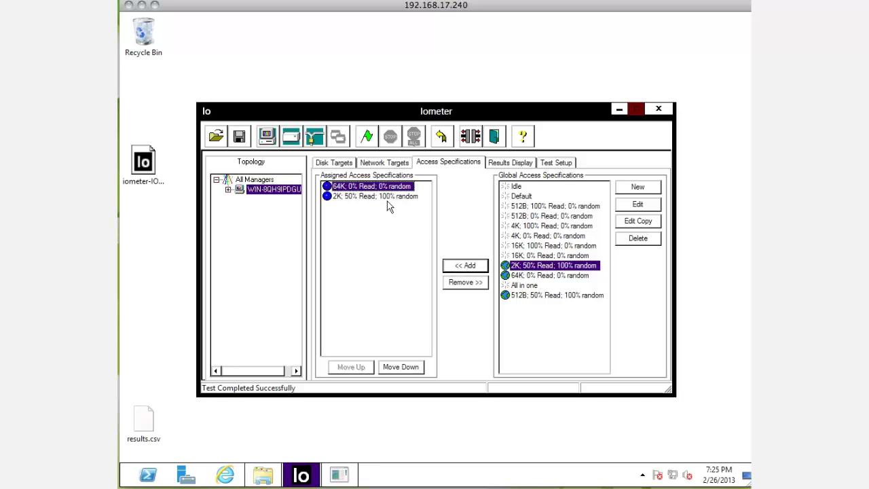
left_click(474, 284)
left_click(453, 284)
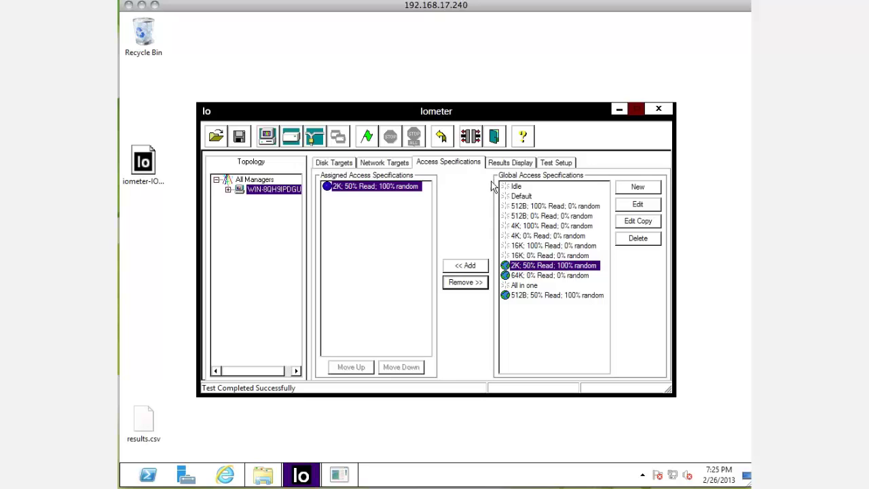
- Switch the disk target from G: to E:New Volume for the 2K test
left_click(506, 163)
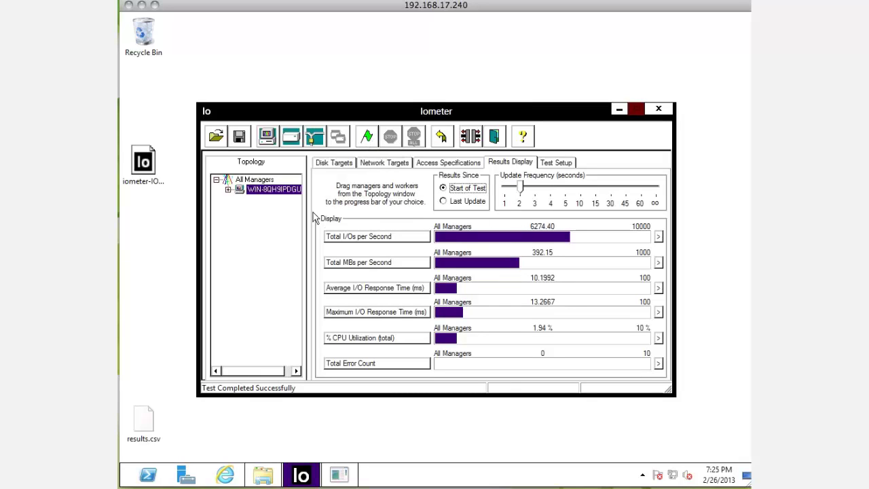
left_click(341, 164)
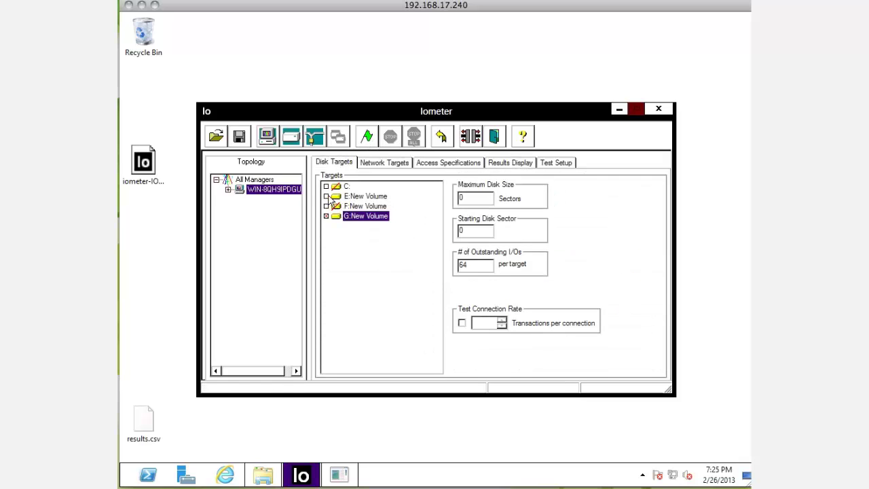
left_click(367, 196)
- Run the 2K random test on E:New Volume, saving to results.csv on the Desktop, and stop it
left_click(510, 163)
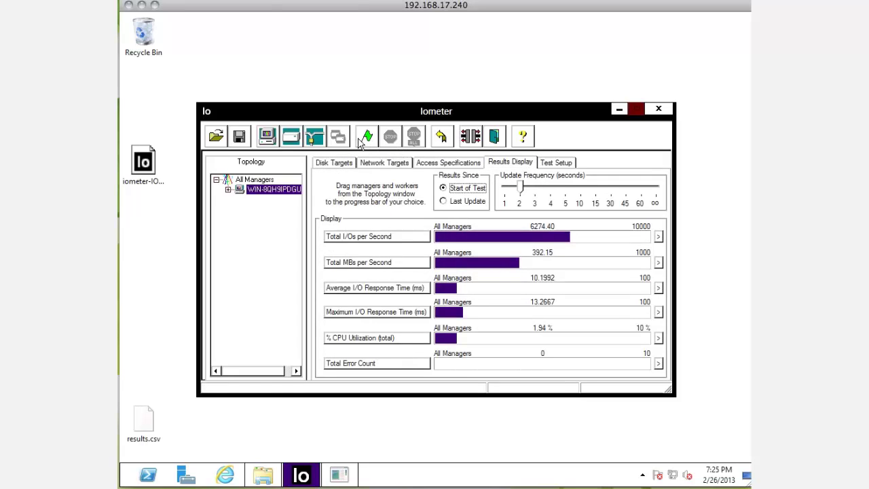
left_click(366, 139)
left_click(576, 349)
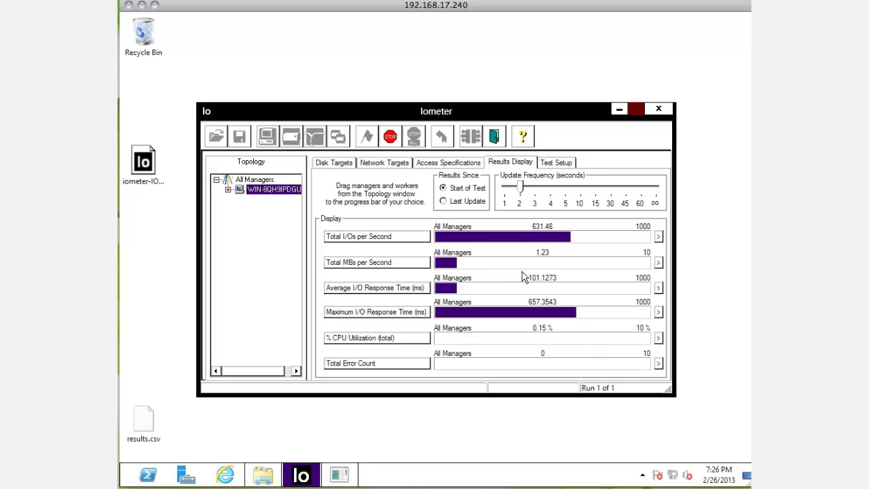
left_click(389, 136)
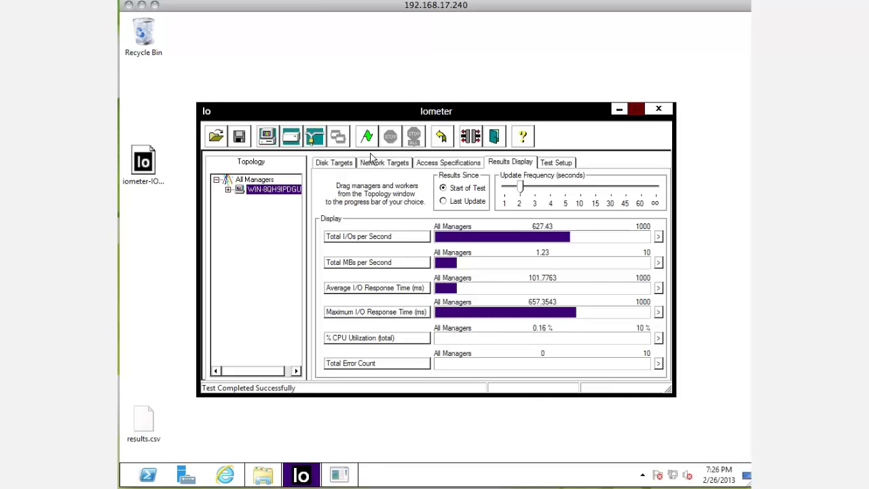
- Retarget the 2K random test to G:New Volume and start it with results saved to results.csv on the Desktop
left_click(342, 163)
left_click(329, 216)
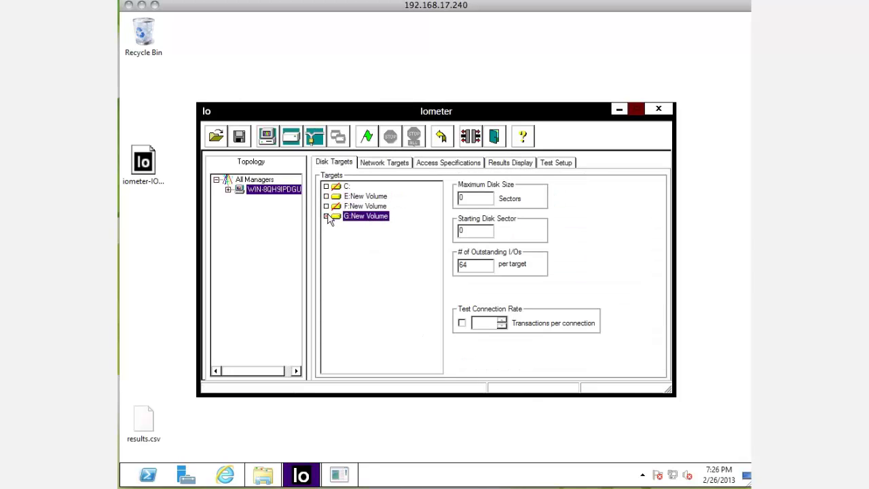
left_click(502, 165)
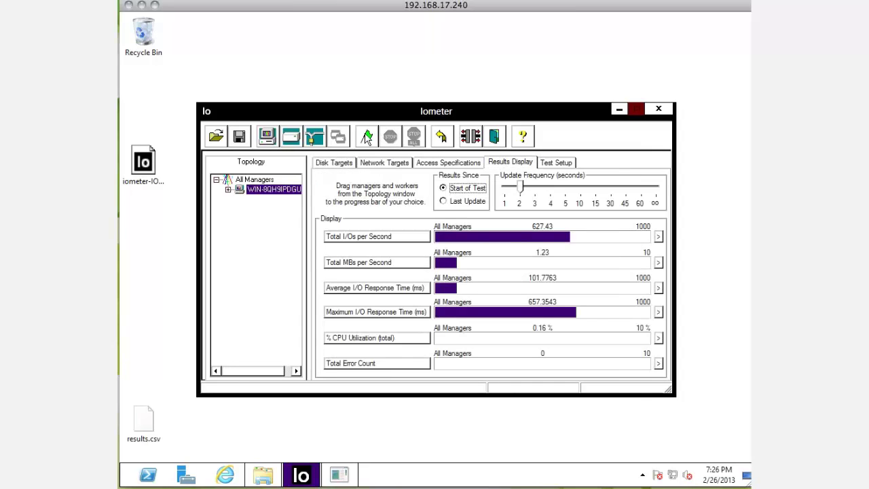
left_click(367, 137)
left_click(581, 349)
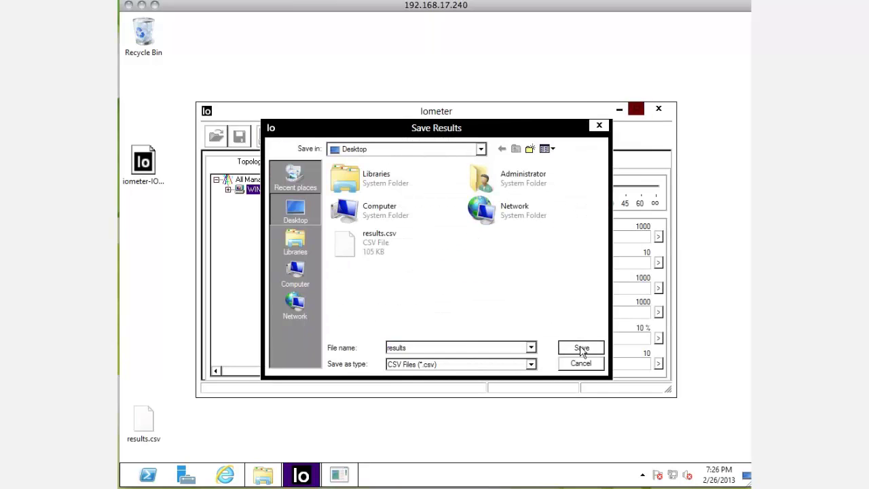